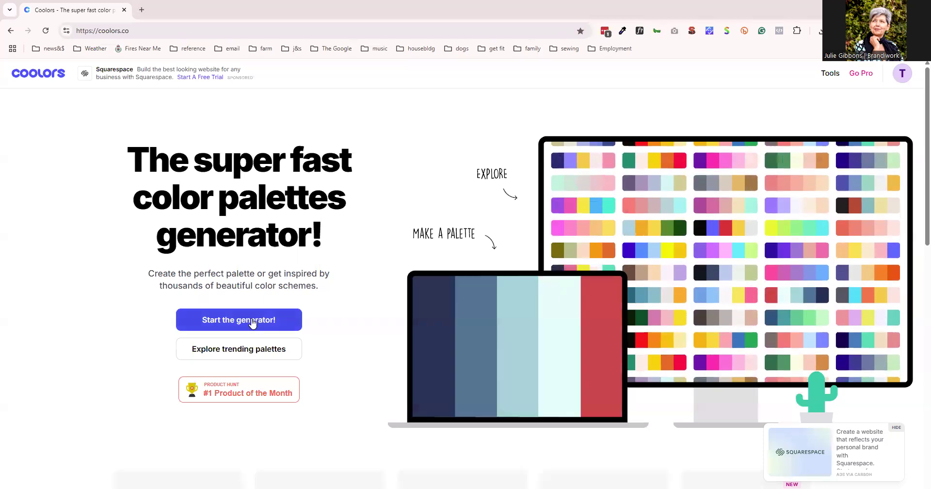
Start the palette generator and generate three new random color palettes in a row
{"action": "left_click", "coordinate": [252, 327]}
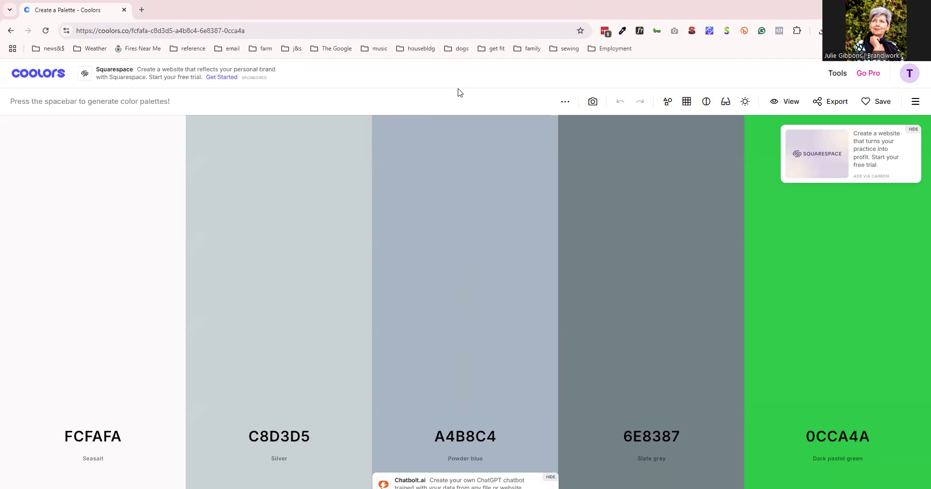
{"action": "key", "text": "space"}
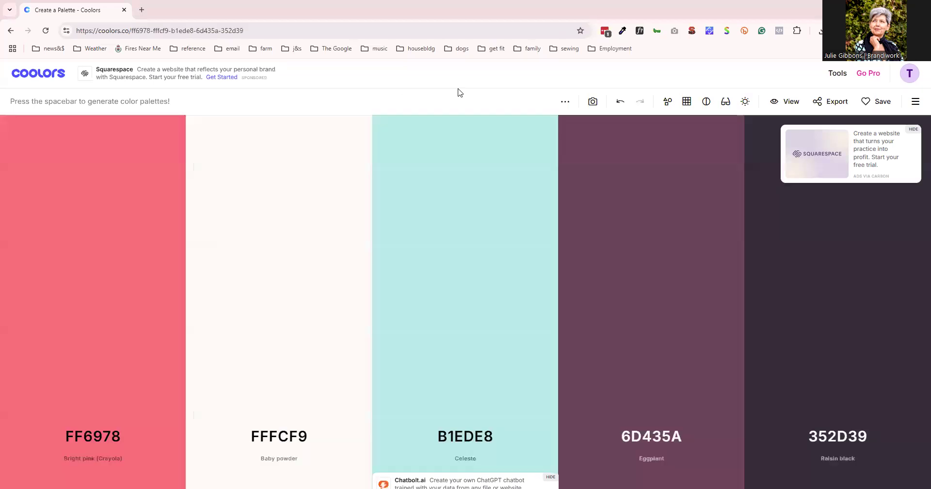
{"action": "key", "text": "space"}
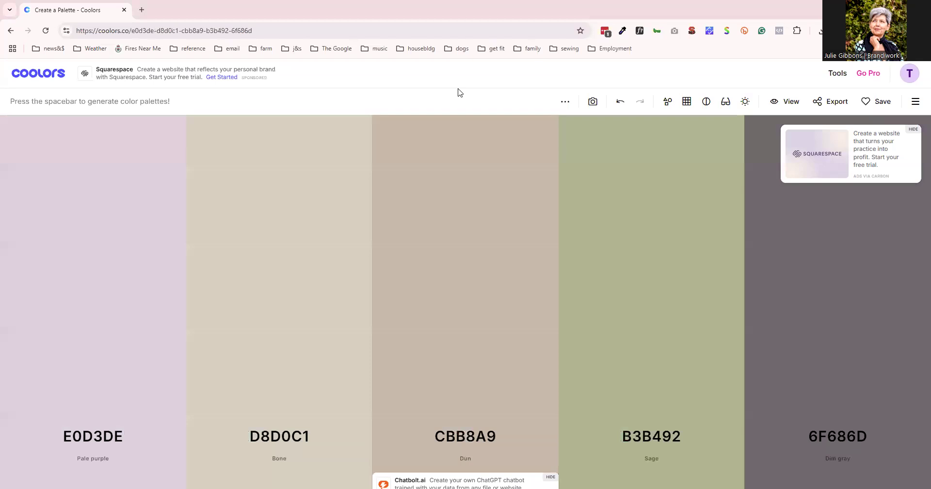
{"action": "key", "text": "space"}
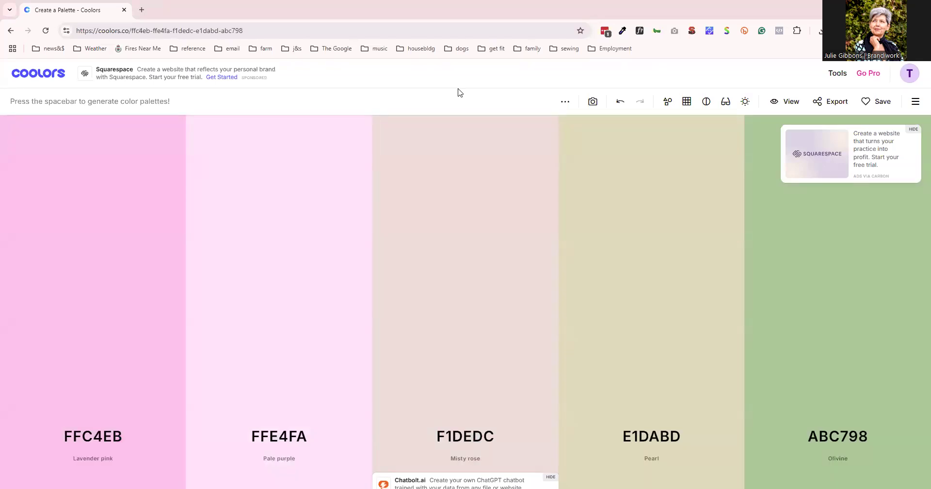
Move back and forth through the generated palettes, ending on the one that starts with E0D3DE
{"action": "mouse_move", "coordinate": [514, 185]}
{"action": "left_click", "coordinate": [619, 103]}
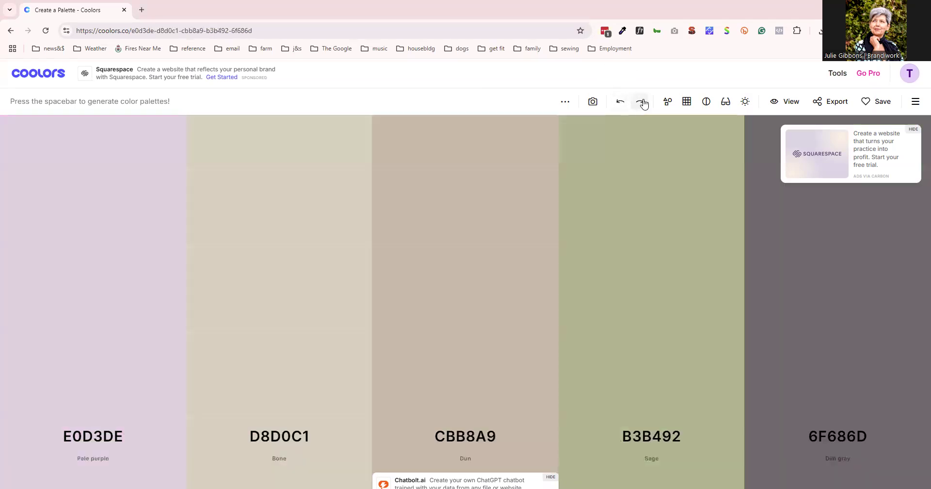
{"action": "left_click", "coordinate": [642, 103]}
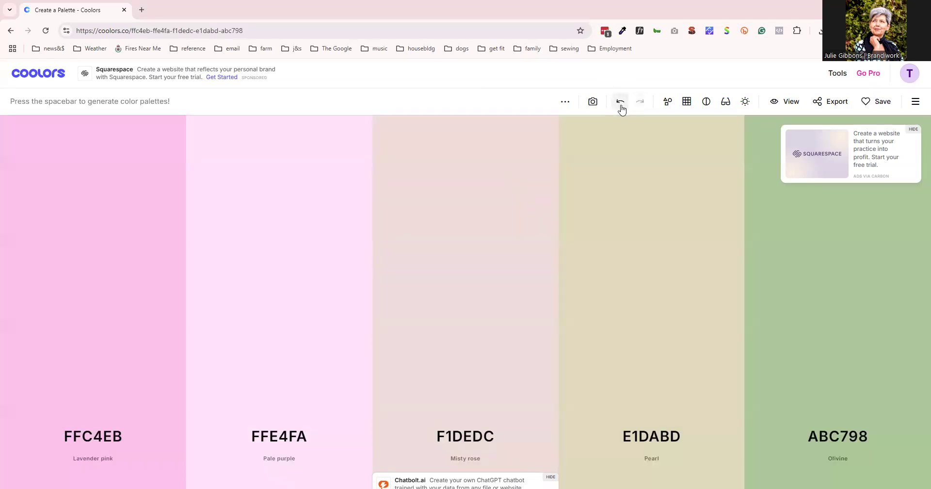
{"action": "left_click", "coordinate": [621, 106]}
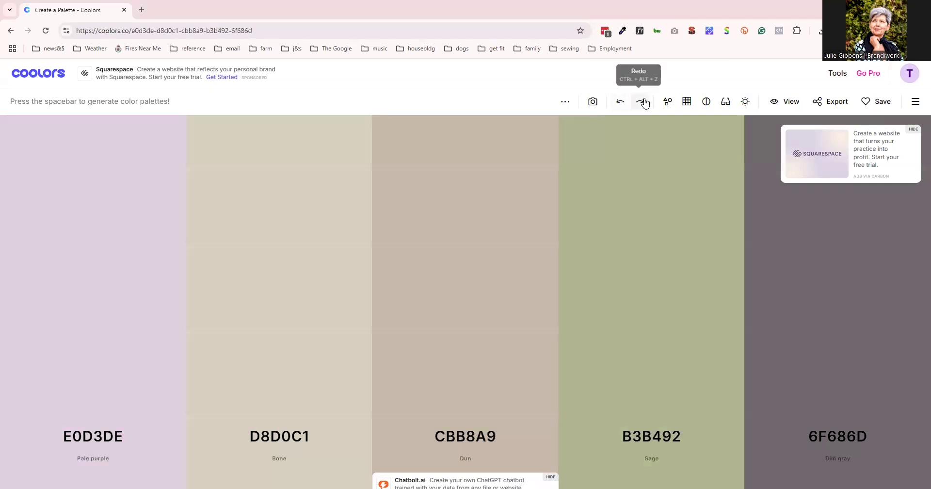
{"action": "left_click", "coordinate": [622, 106]}
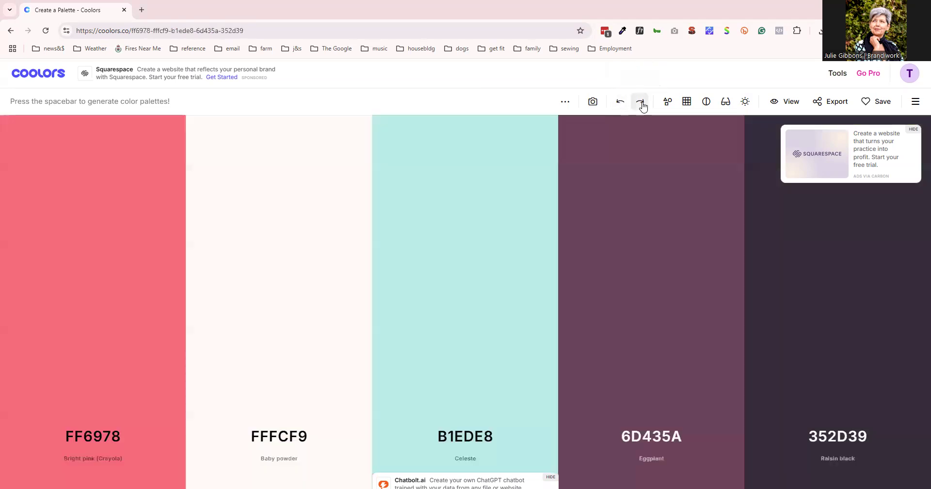
{"action": "left_click", "coordinate": [640, 103]}
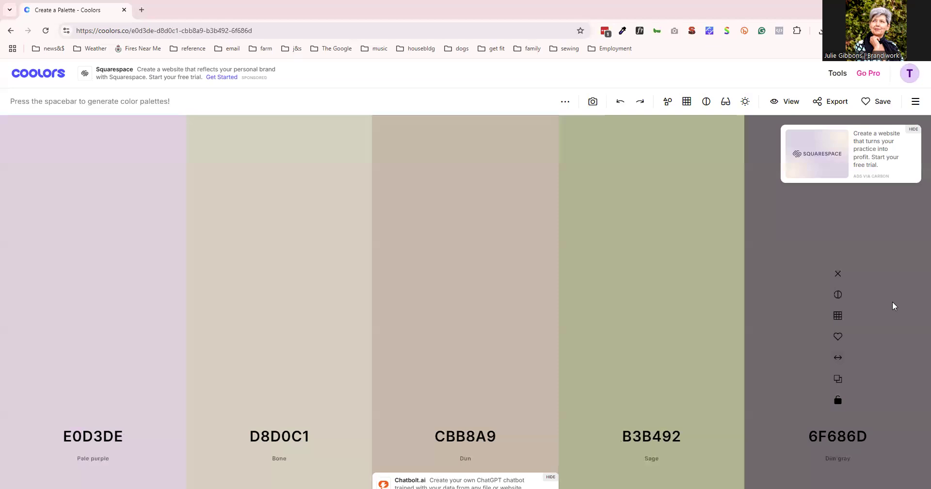
Try moving the Dim gray column within the palette, and recolor the Sage column to B7BA63
{"action": "left_click_drag", "start_coordinate": [838, 357], "coordinate": [526, 353]}
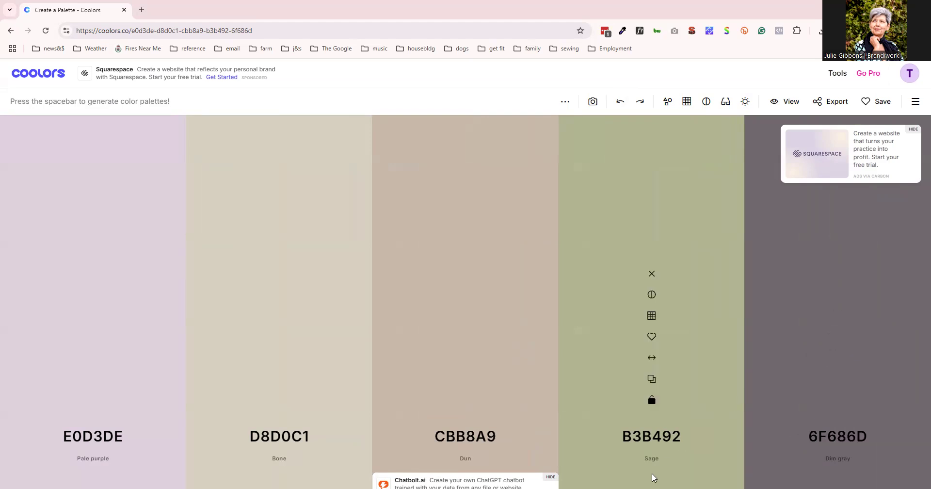
{"action": "left_click", "coordinate": [652, 441]}
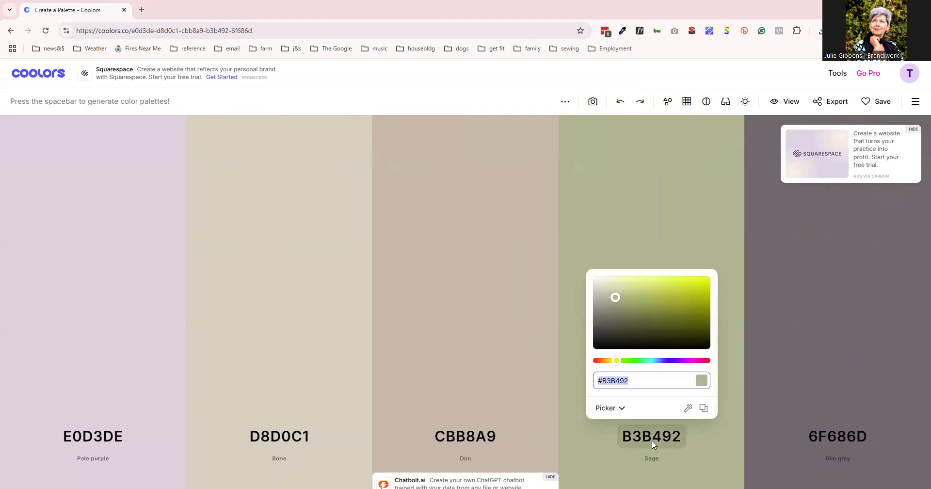
{"action": "left_click_drag", "start_coordinate": [616, 304], "coordinate": [647, 293]}
{"action": "left_click", "coordinate": [700, 219]}
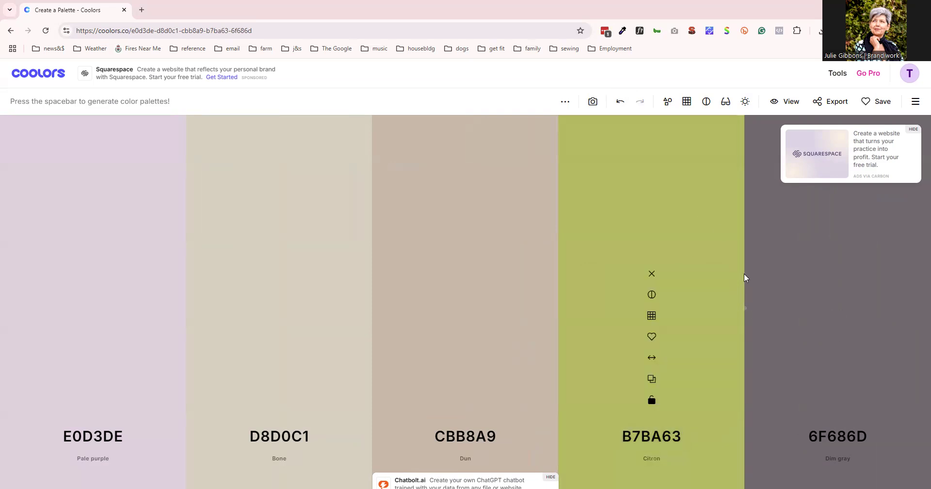
Try reordering the Citron column with its neighbor and return it to its original place
{"action": "left_click_drag", "start_coordinate": [652, 358], "coordinate": [532, 336]}
{"action": "left_click_drag", "start_coordinate": [652, 357], "coordinate": [525, 371]}
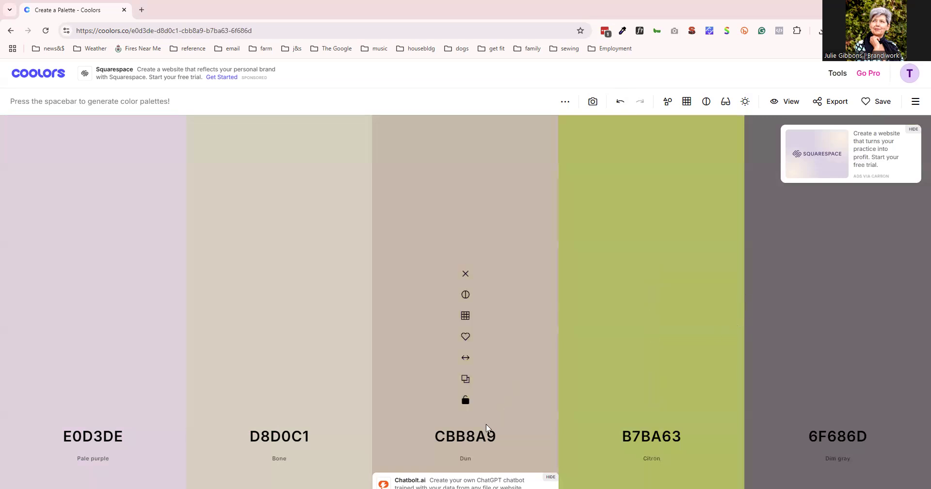
Generate a new palette, try two variations with Verdigris 7EBDC3 locked, and go back to the palette starting with DFF2D8
{"action": "key", "text": "space"}
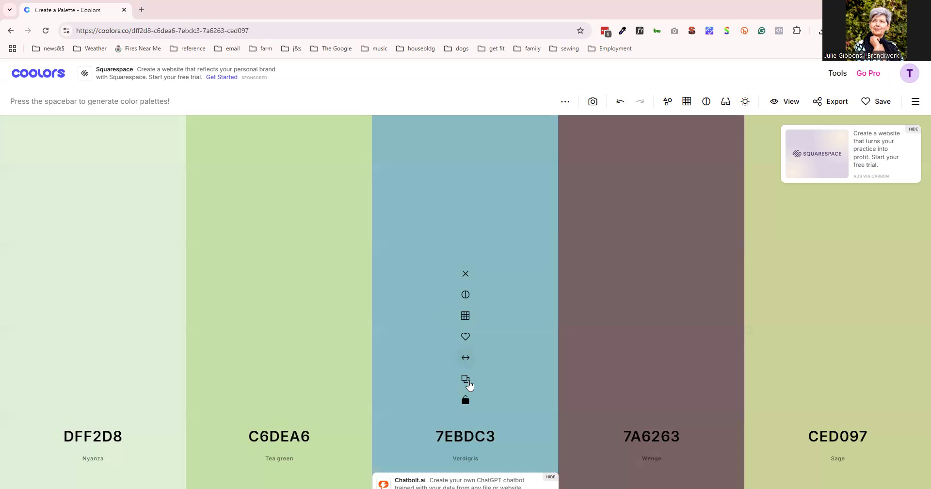
{"action": "left_click", "coordinate": [465, 403]}
{"action": "key", "text": "space"}
{"action": "key", "text": "space"}
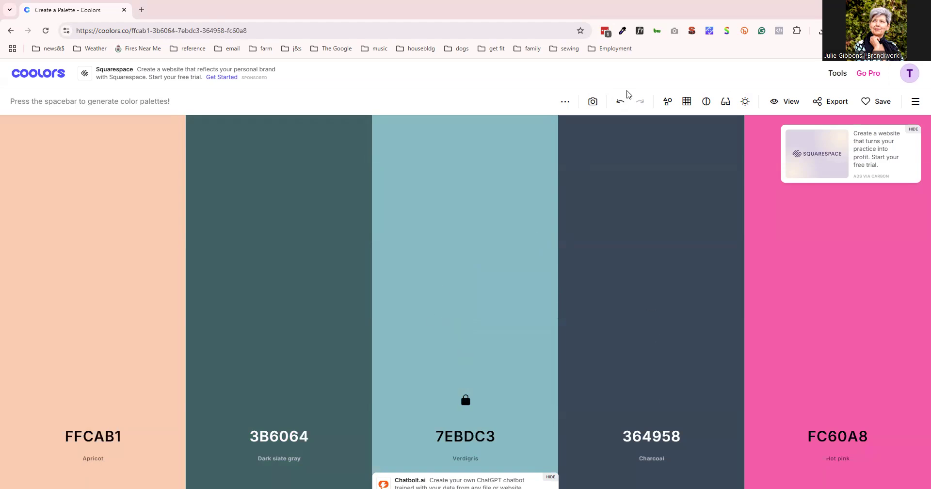
{"action": "left_click", "coordinate": [618, 103]}
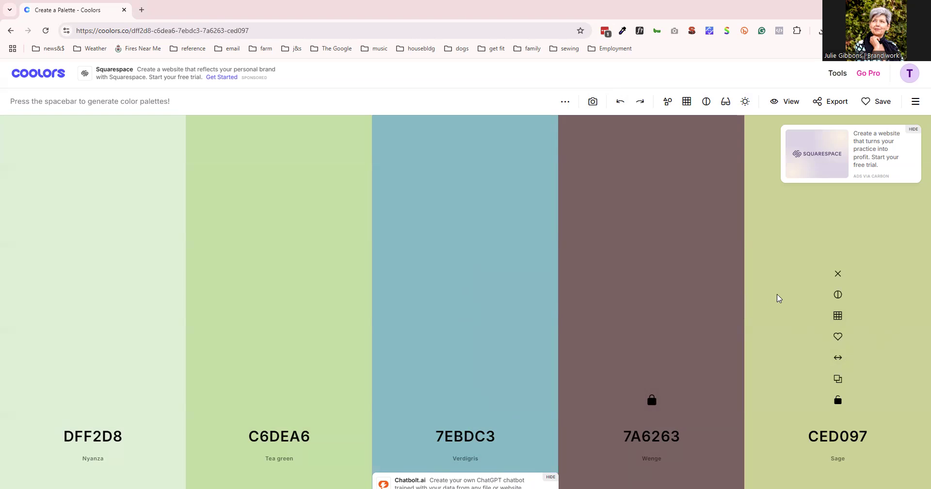
Insert an in-between color between the Wenge and Sage columns, and remove the Sage column
{"action": "left_click", "coordinate": [745, 310]}
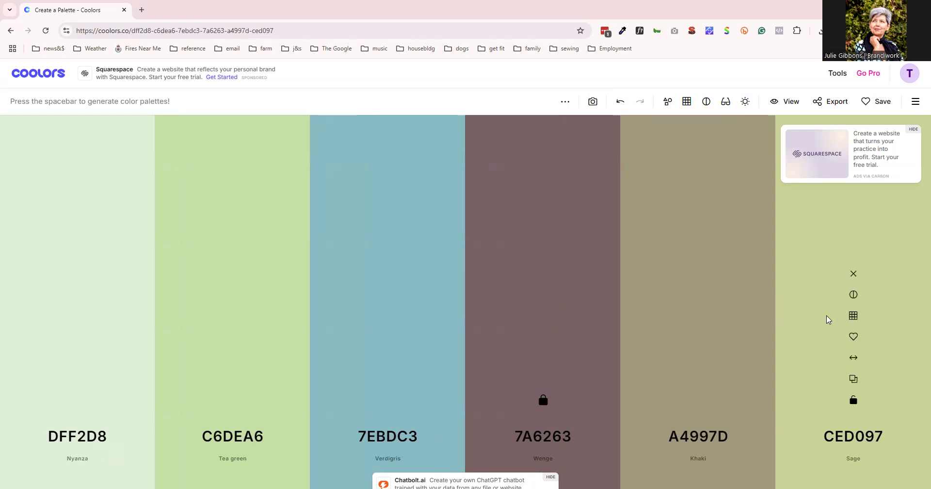
{"action": "left_click", "coordinate": [854, 274]}
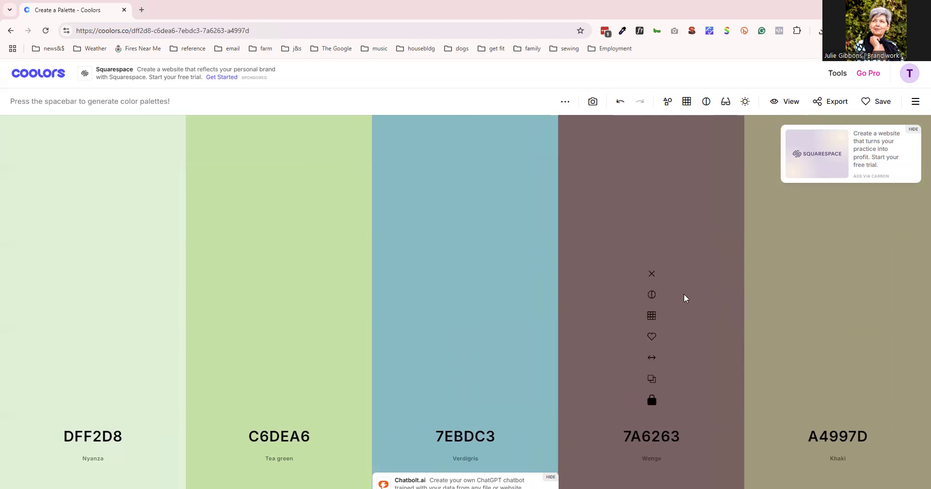
Look through the available shades of the Wenge and Verdigris columns, keeping their current colors
{"action": "left_click", "coordinate": [651, 316]}
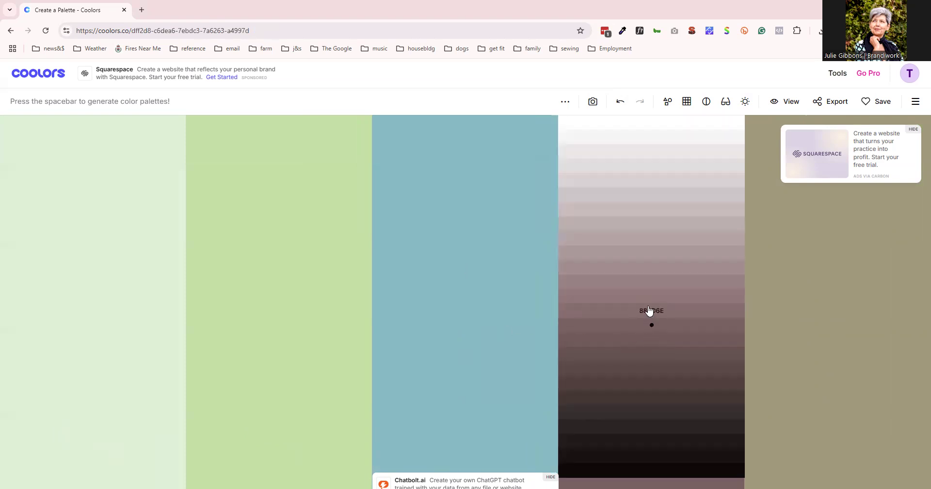
{"action": "left_click", "coordinate": [665, 328]}
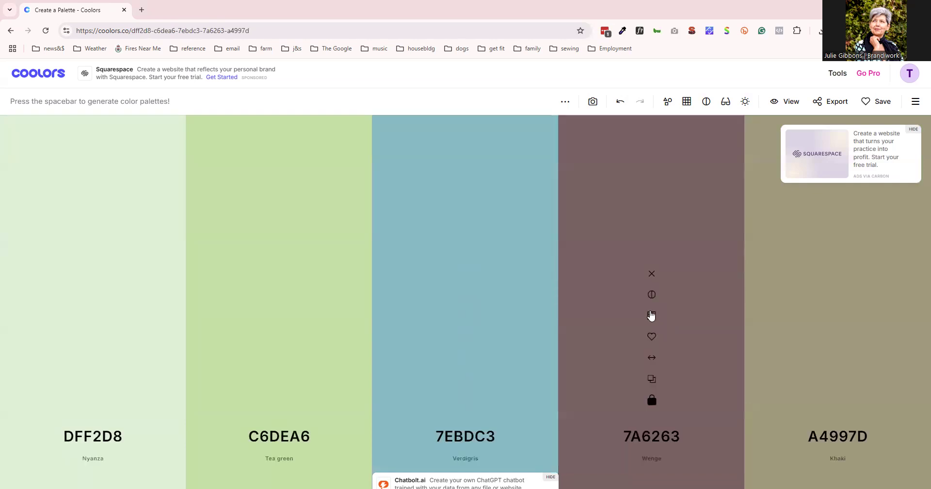
{"action": "left_click", "coordinate": [651, 318]}
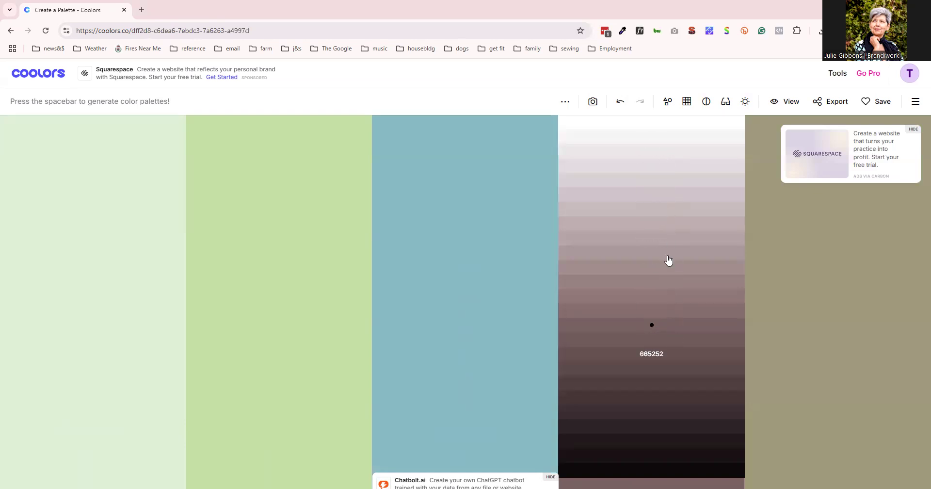
{"action": "left_click", "coordinate": [660, 332]}
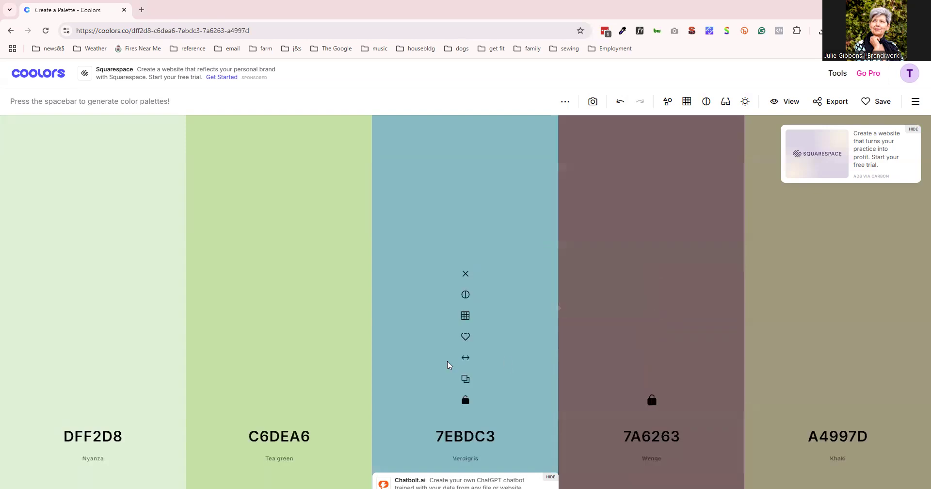
{"action": "left_click", "coordinate": [466, 315]}
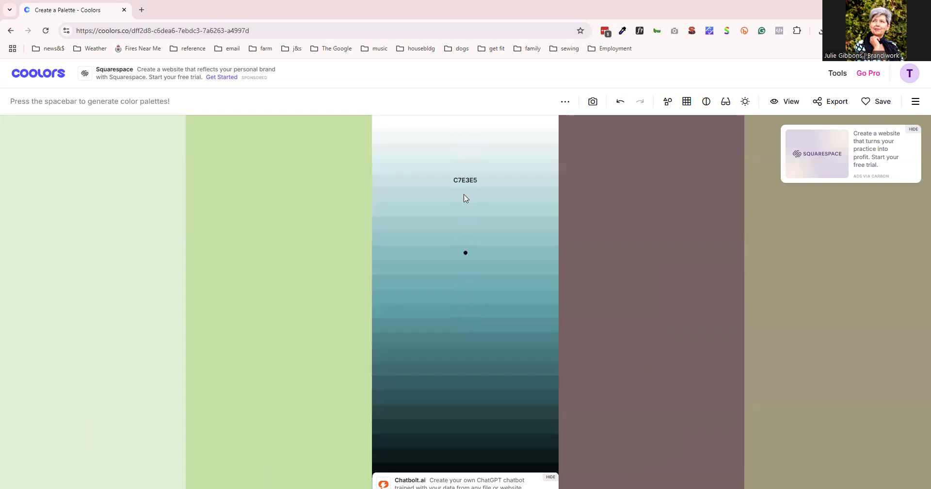
{"action": "left_click", "coordinate": [817, 299]}
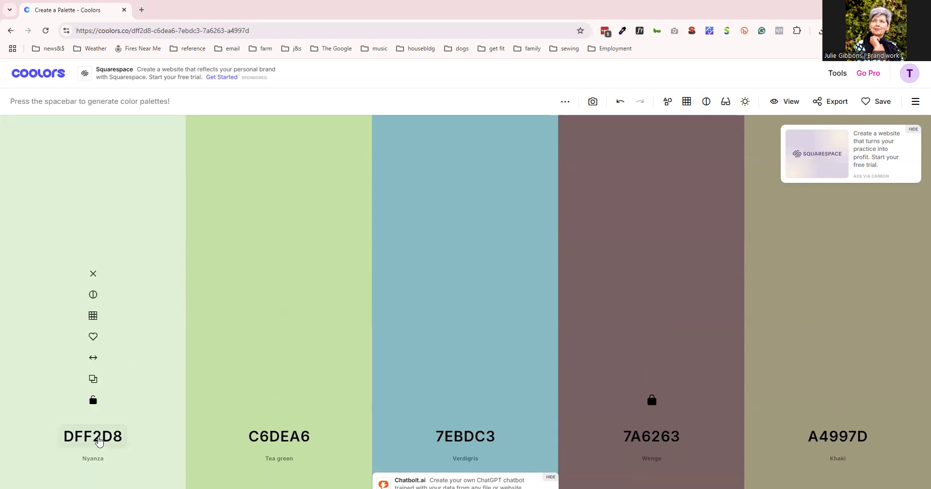
Try darkening the Nyanza column to 608E4F with the color picker, and undo the change
{"action": "left_click", "coordinate": [100, 439]}
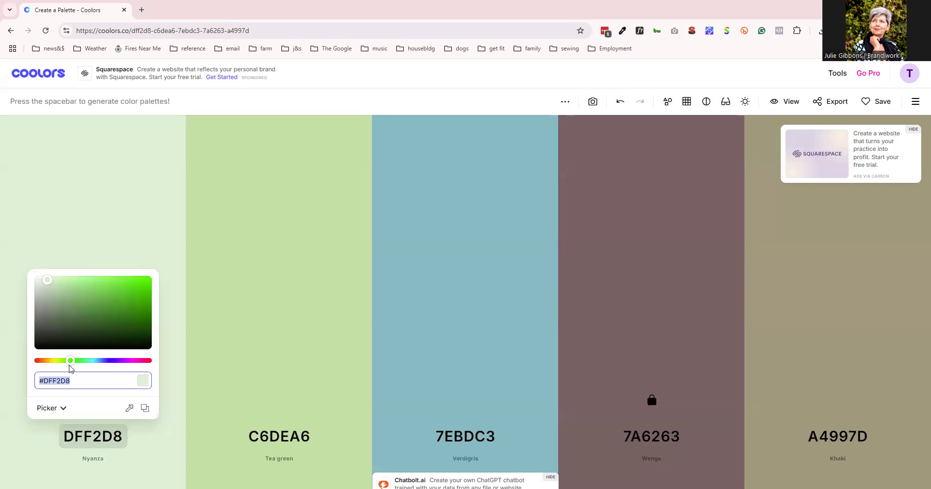
{"action": "mouse_move", "coordinate": [71, 360]}
{"action": "left_mouse_down"}
{"action": "mouse_move", "coordinate": [111, 360]}
{"action": "mouse_move", "coordinate": [40, 367]}
{"action": "mouse_move", "coordinate": [115, 368]}
{"action": "mouse_move", "coordinate": [70, 372]}
{"action": "left_mouse_up"}
{"action": "left_click_drag", "start_coordinate": [48, 286], "coordinate": [85, 307]}
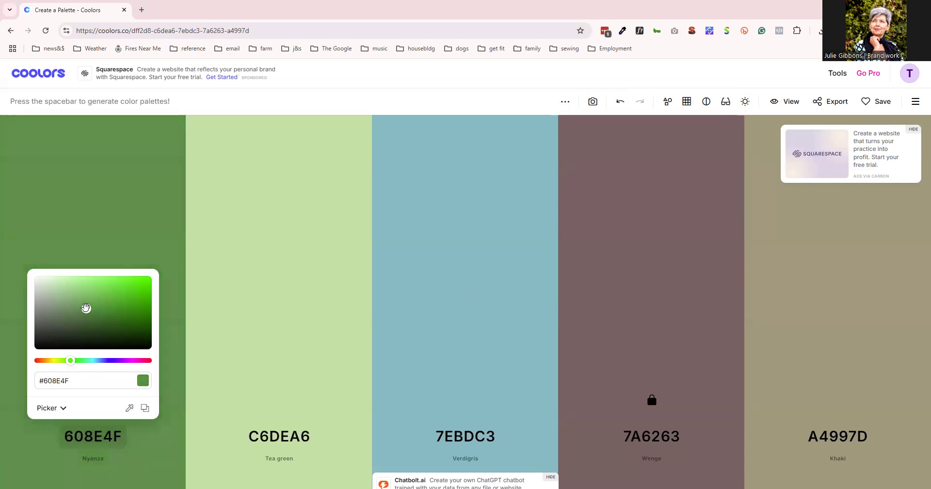
{"action": "left_click", "coordinate": [153, 205]}
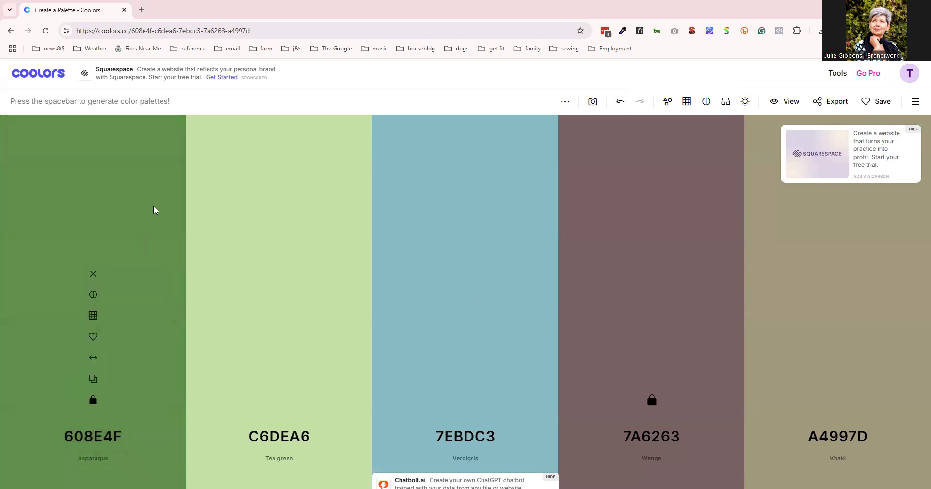
{"action": "key", "text": "ctrl+z"}
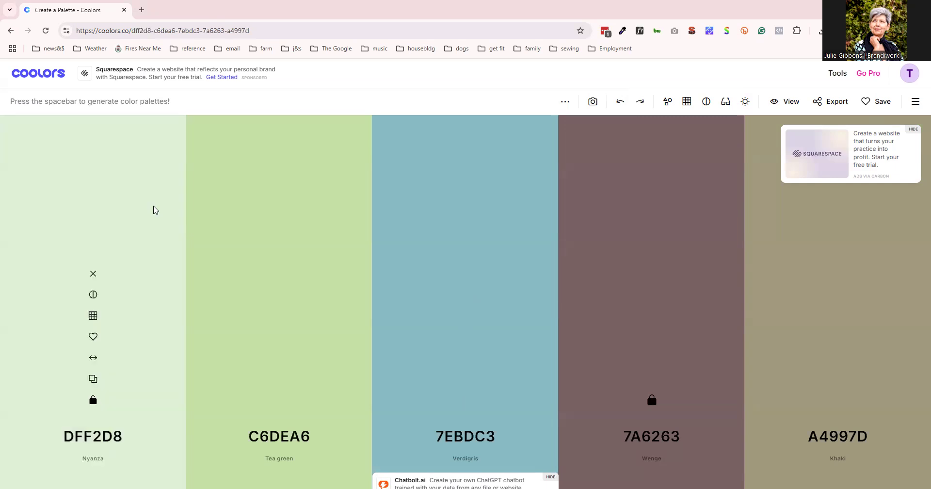
Edit the Nyanza column in HSB mode and raise its brightness to 100
{"action": "left_click", "coordinate": [89, 439]}
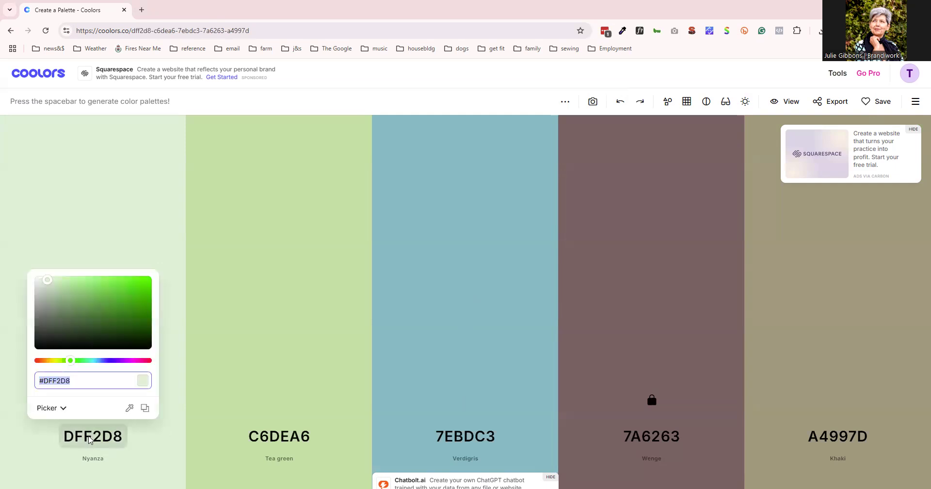
{"action": "left_click", "coordinate": [62, 409]}
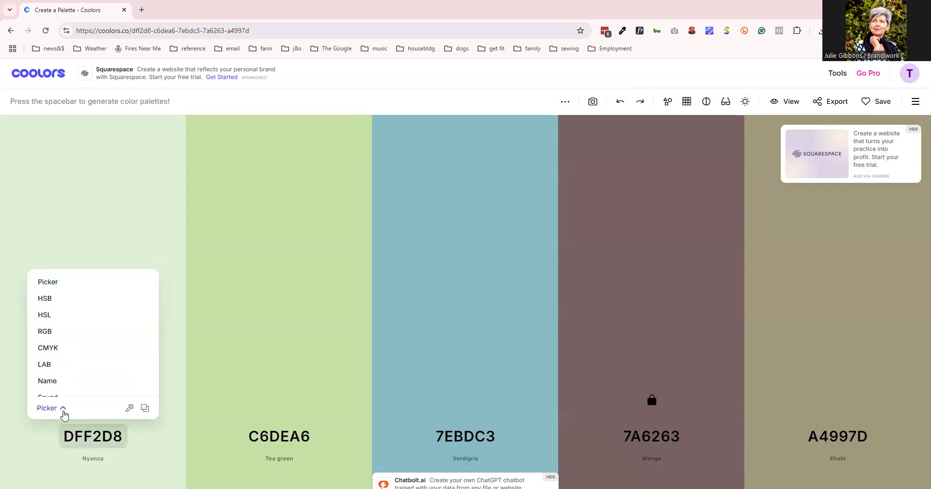
{"action": "left_click", "coordinate": [60, 300]}
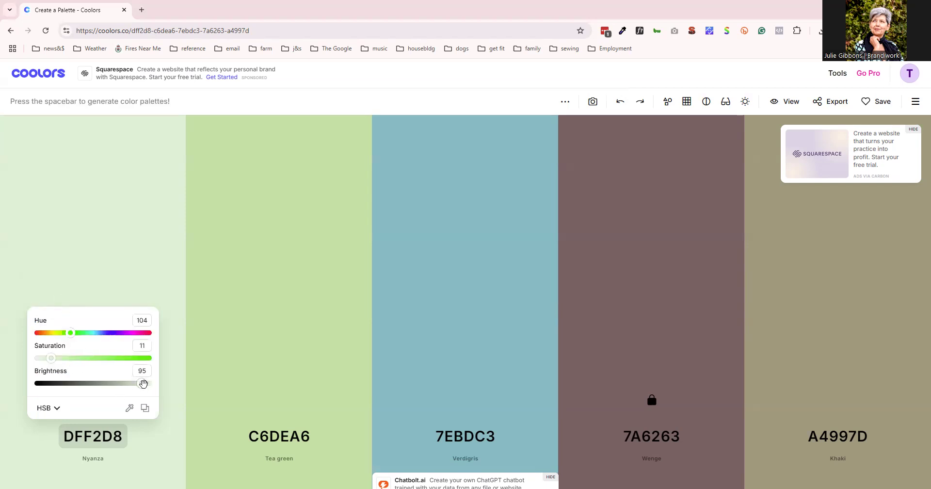
{"action": "left_click_drag", "start_coordinate": [142, 381], "coordinate": [167, 390]}
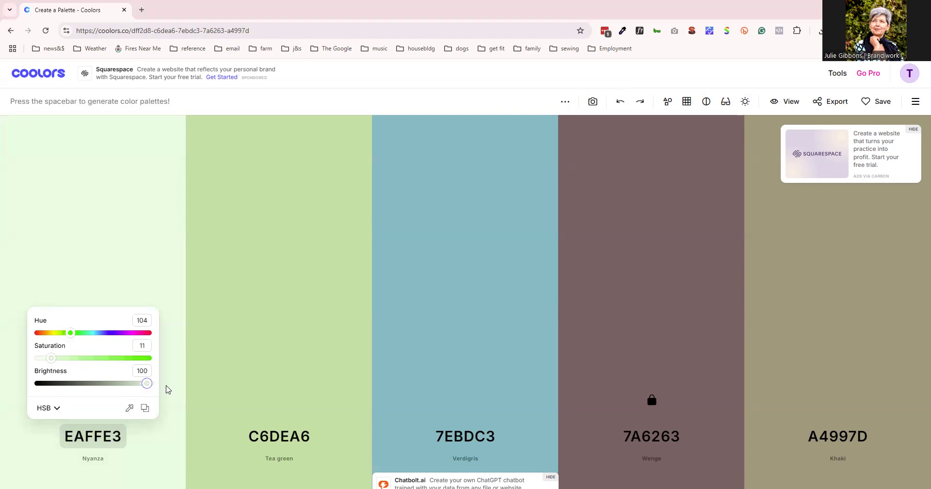
Switch the Nyanza color editor to HSL mode and set luminance to 100, turning the column white (FFFFFF)
{"action": "left_click", "coordinate": [52, 408]}
{"action": "left_click", "coordinate": [57, 314]}
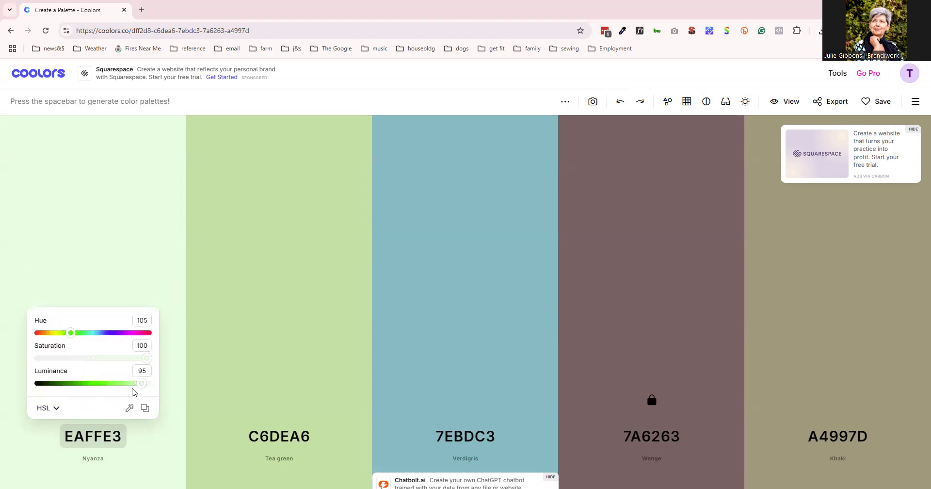
{"action": "left_click_drag", "start_coordinate": [141, 383], "coordinate": [146, 384]}
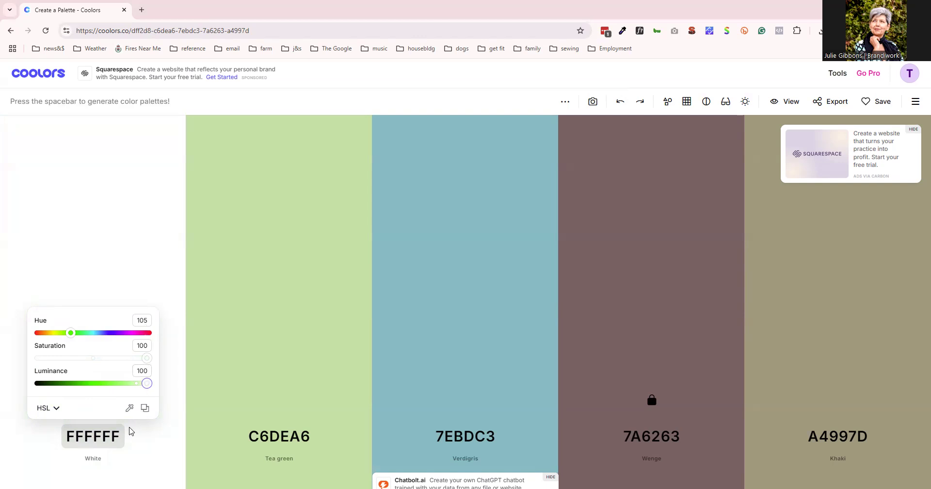
{"action": "left_click", "coordinate": [148, 275]}
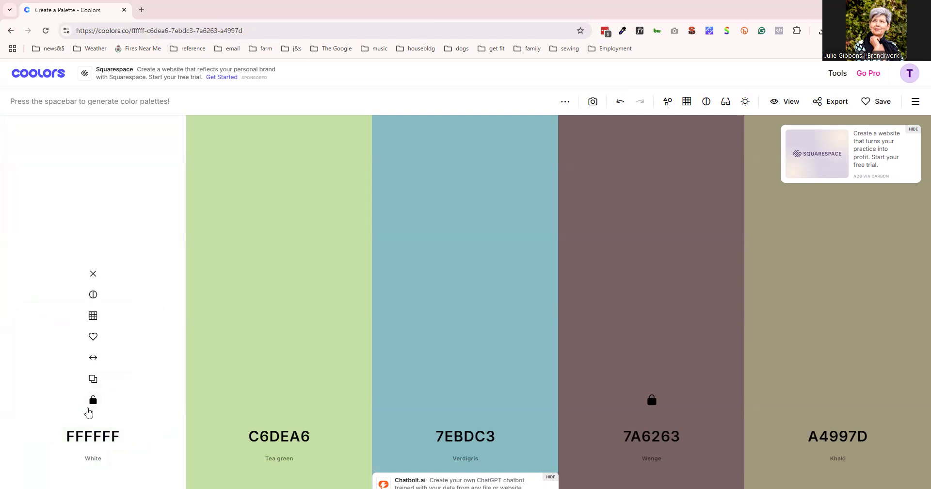
Reopen the white column's color editor in HSL mode and set its luminance to 50
{"action": "left_click", "coordinate": [93, 436]}
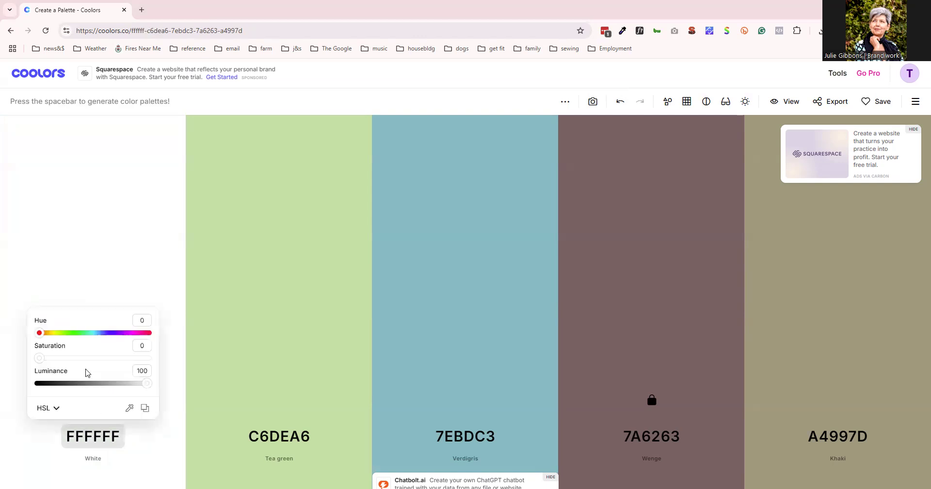
{"action": "left_click", "coordinate": [54, 410]}
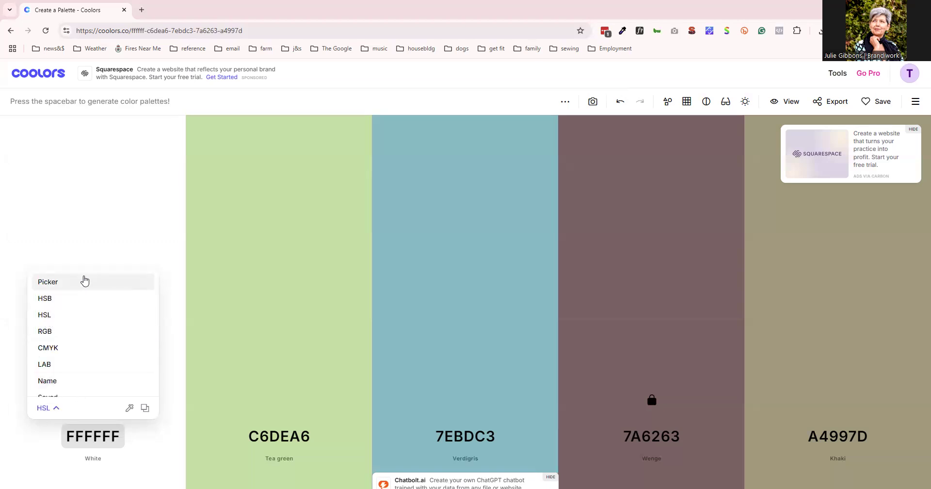
{"action": "left_click", "coordinate": [66, 316]}
{"action": "double_click", "coordinate": [143, 371]}
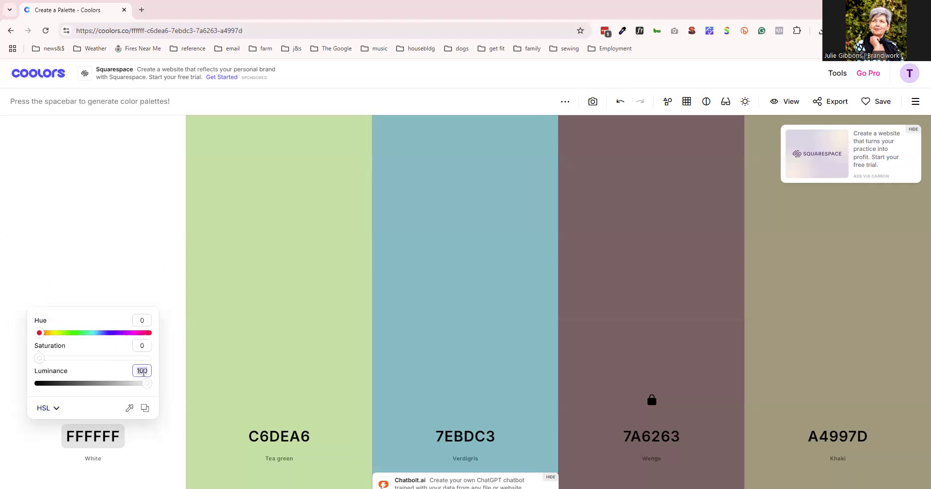
{"action": "type", "text": "50"}
{"action": "key", "text": "Return"}
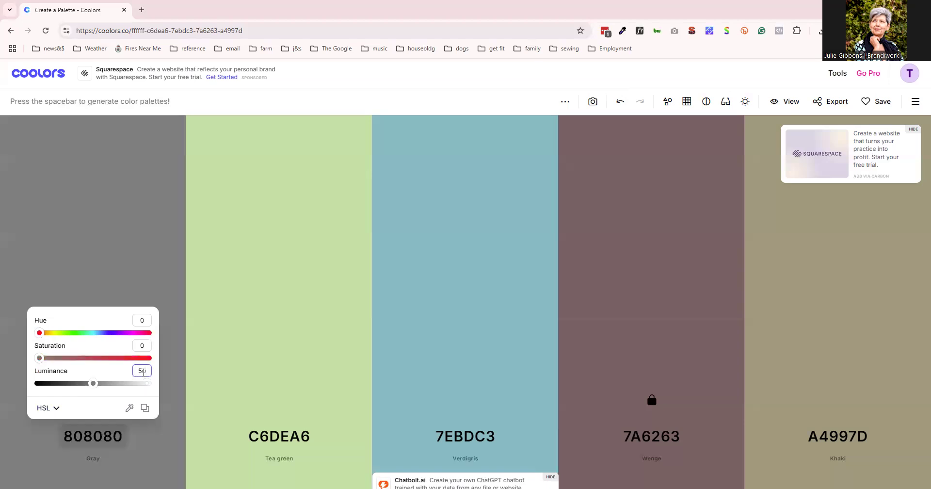
Set the first column's saturation to 43
{"action": "double_click", "coordinate": [139, 346]}
{"action": "type", "text": "43"}
{"action": "key", "text": "Return"}
Set the first column's hue to 18, giving the color B66A49, and close its color editor
{"action": "double_click", "coordinate": [142, 321]}
{"action": "type", "text": "0"}
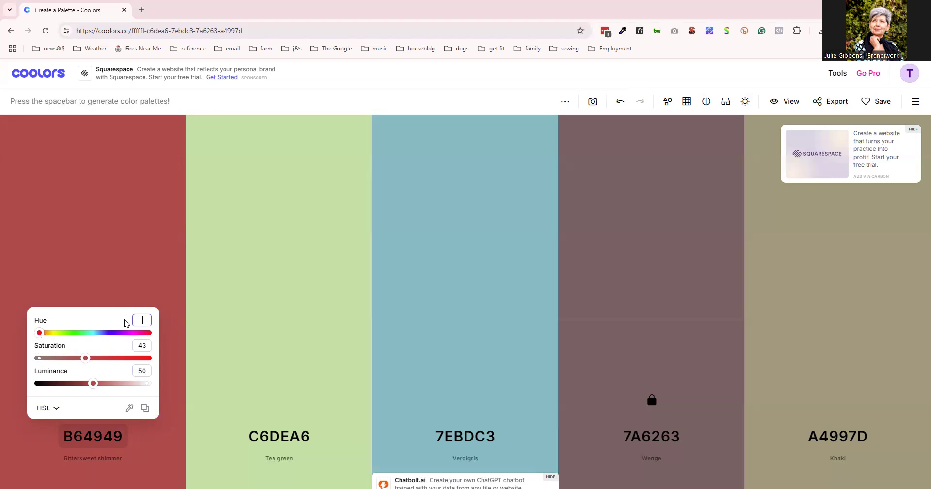
{"action": "type", "text": "3"}
{"action": "left_click_drag", "start_coordinate": [38, 331], "coordinate": [45, 332]}
{"action": "left_click", "coordinate": [142, 320]}
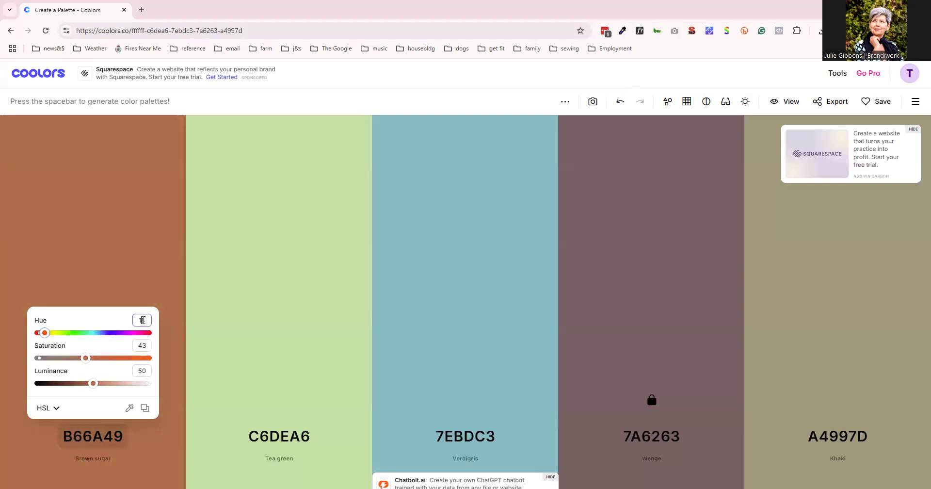
{"action": "double_click", "coordinate": [143, 320]}
{"action": "left_click", "coordinate": [163, 138]}
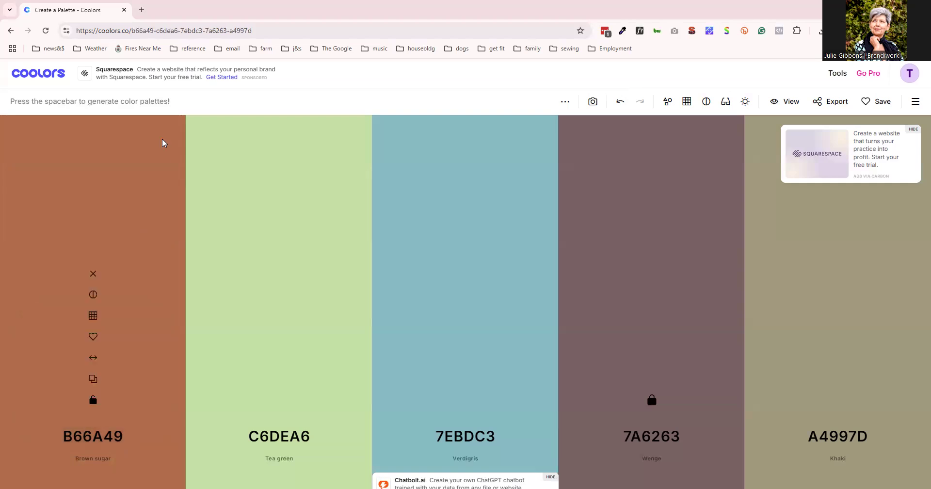
Look through the color modes available in the B66A49 column's editor, keeping the current color
{"action": "left_click", "coordinate": [94, 438]}
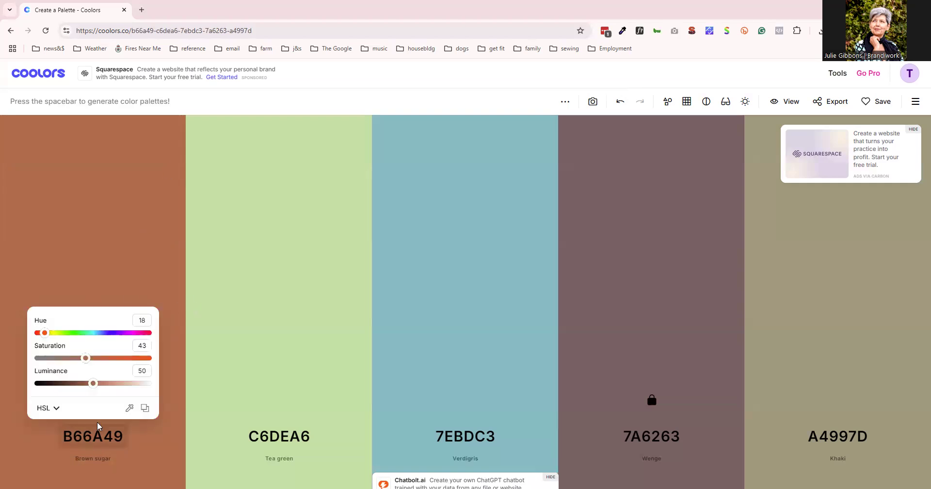
{"action": "left_click", "coordinate": [53, 408]}
{"action": "scroll", "coordinate": [87, 325], "scroll_direction": "down", "scroll_amount": 2}
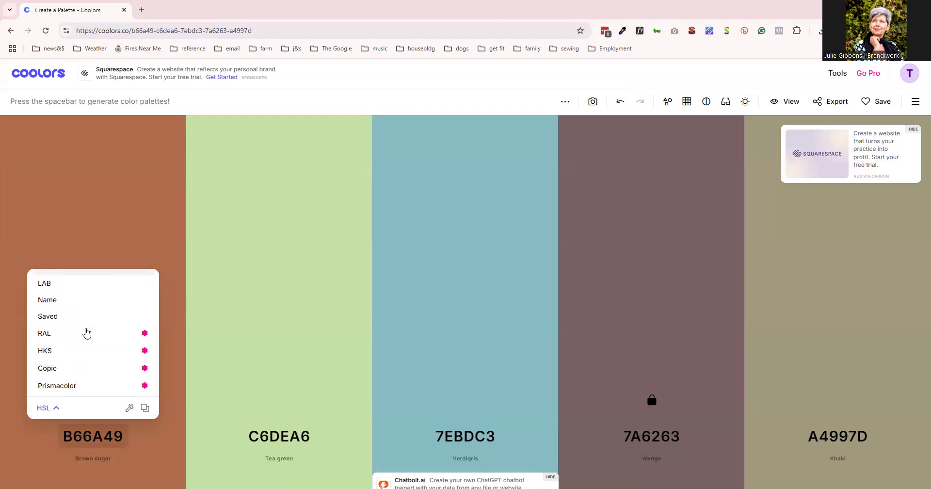
{"action": "scroll", "coordinate": [81, 373], "scroll_direction": "up", "scroll_amount": 2}
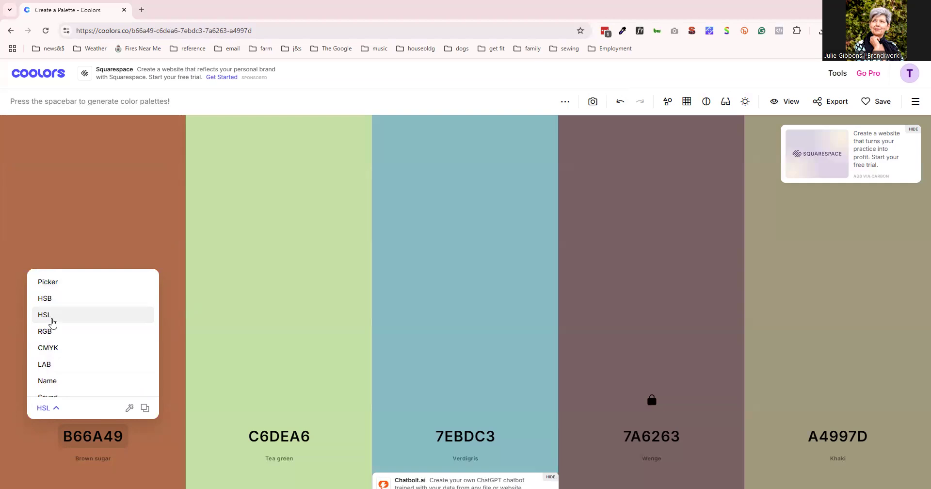
{"action": "left_click", "coordinate": [129, 234]}
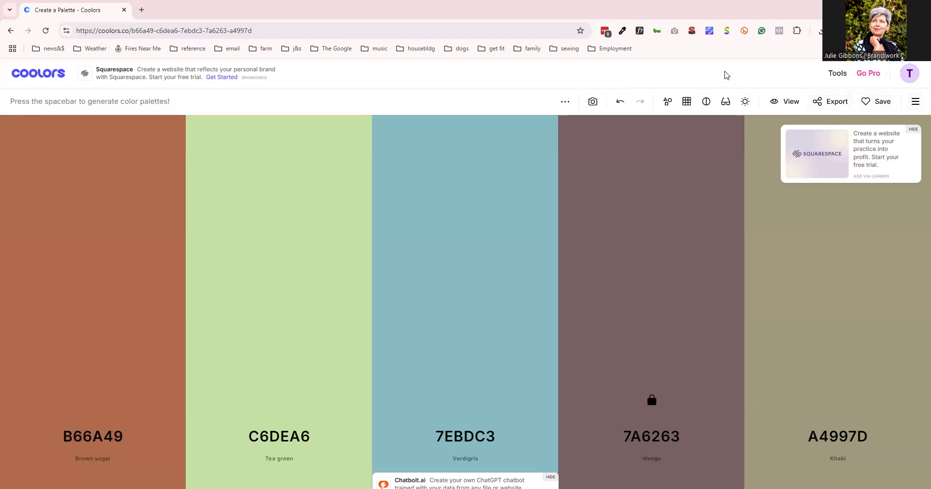
Browse the saved palettes in the library, keeping the current palette open
{"action": "left_click", "coordinate": [916, 102]}
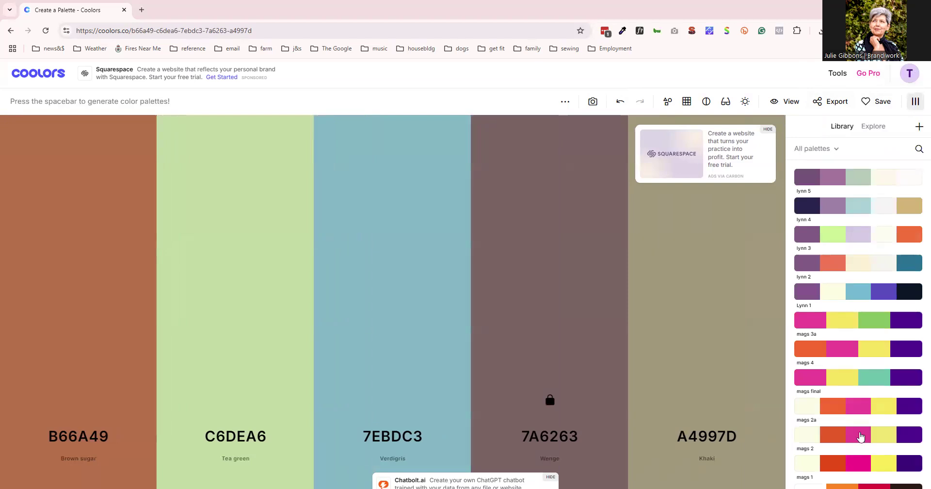
{"action": "scroll", "coordinate": [870, 388], "scroll_direction": "down", "scroll_amount": 15}
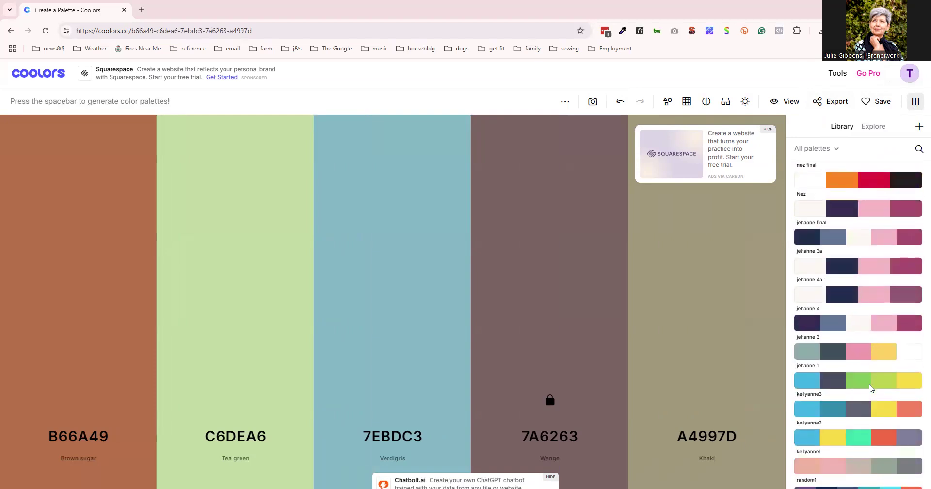
{"action": "scroll", "coordinate": [870, 388], "scroll_direction": "up", "scroll_amount": 15}
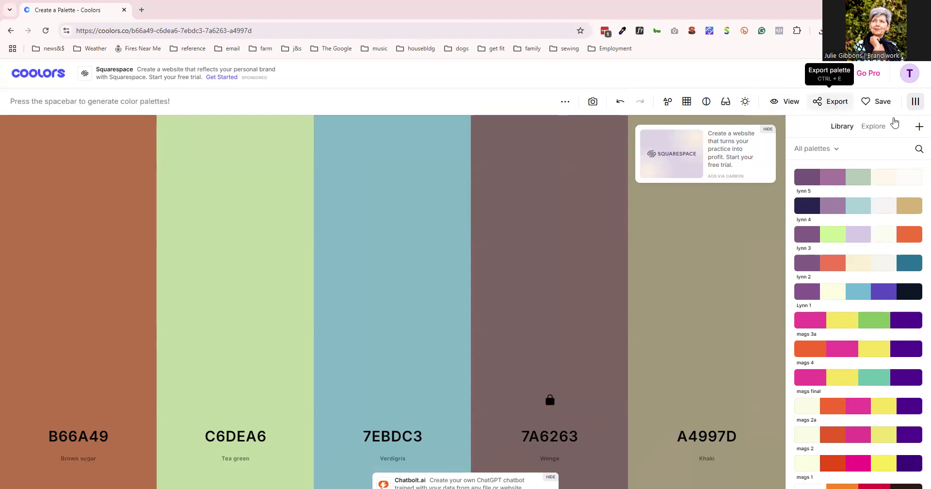
{"action": "left_click", "coordinate": [916, 100]}
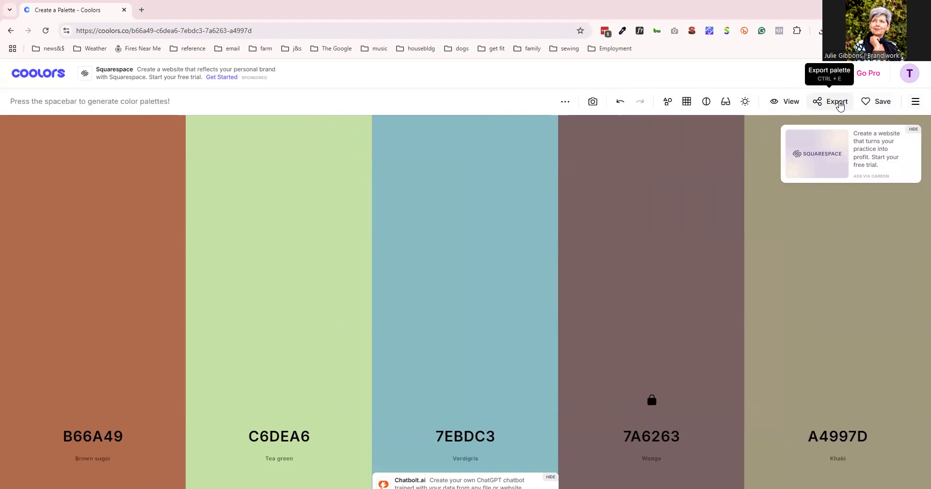
Export the palette as a PDF titled "random"
{"action": "left_click", "coordinate": [840, 104]}
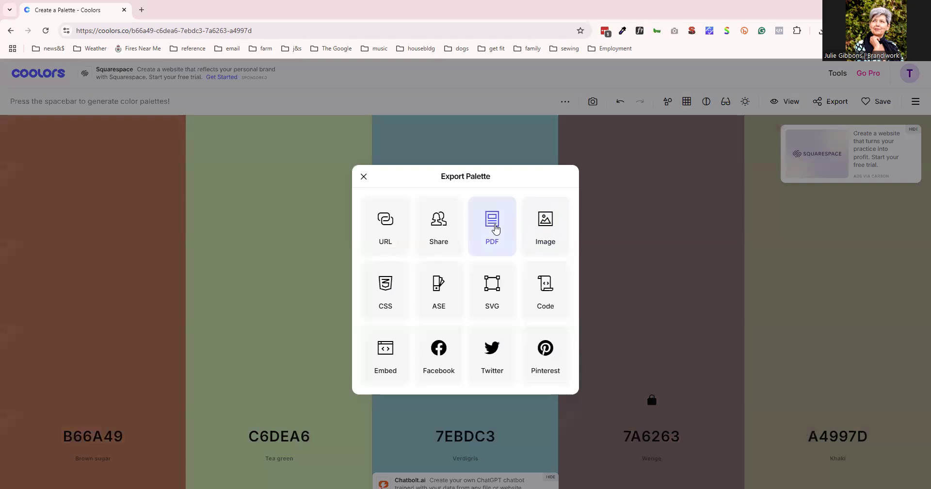
{"action": "left_click", "coordinate": [494, 229]}
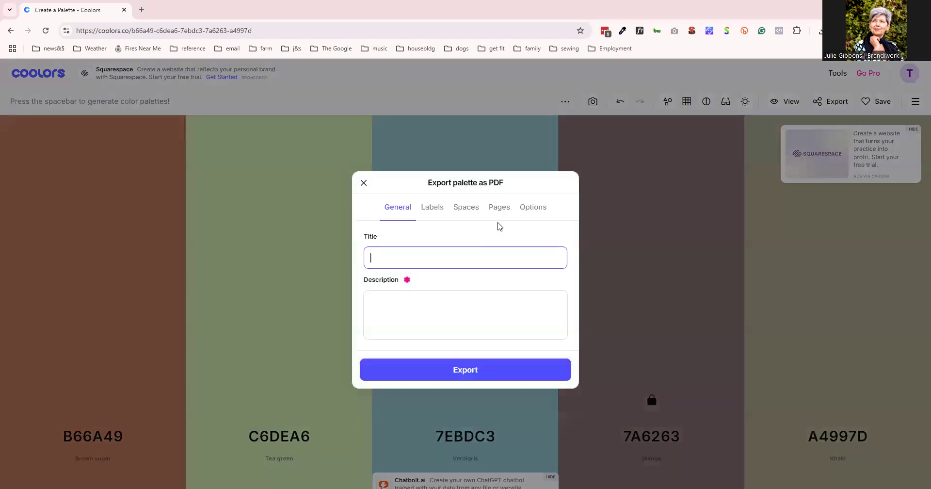
{"action": "type", "text": "randon"}
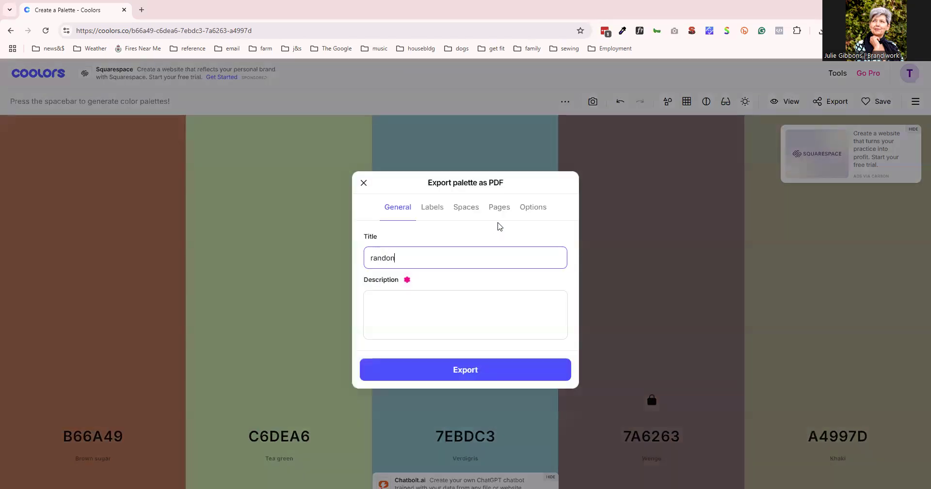
{"action": "type", "text": "m"}
{"action": "left_click", "coordinate": [504, 372]}
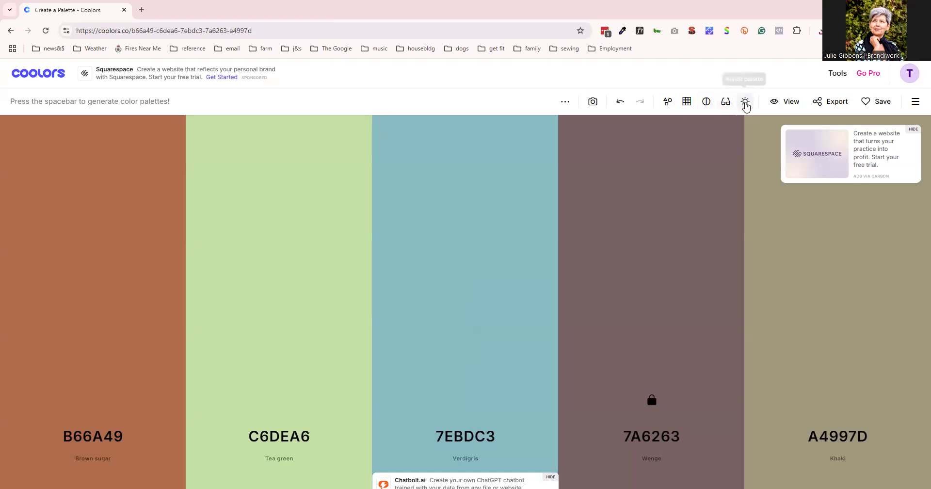
Open the whole-palette adjustment and lower the brightness to -5, leaving hue, saturation and temperature at 0
{"action": "left_click", "coordinate": [746, 102]}
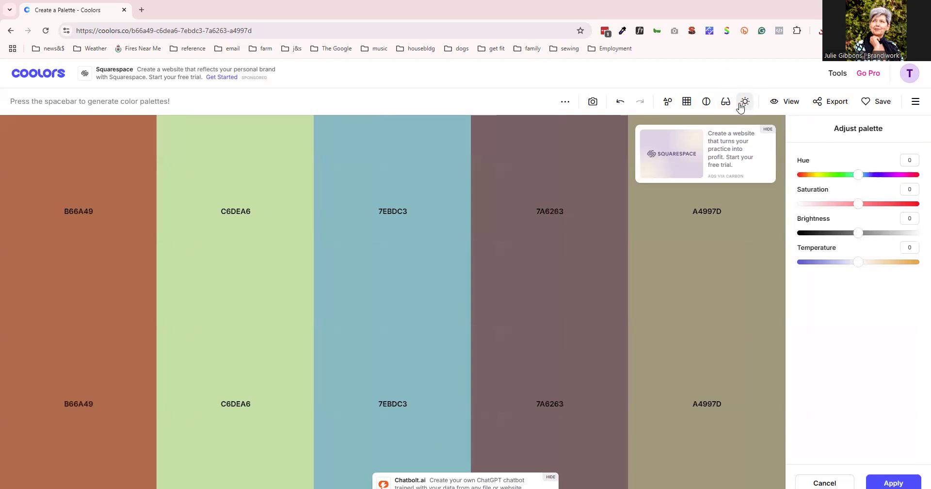
{"action": "mouse_move", "coordinate": [858, 174]}
{"action": "left_mouse_down"}
{"action": "mouse_move", "coordinate": [834, 177]}
{"action": "mouse_move", "coordinate": [867, 180]}
{"action": "mouse_move", "coordinate": [859, 175]}
{"action": "left_mouse_up"}
{"action": "left_click_drag", "start_coordinate": [858, 204], "coordinate": [861, 272]}
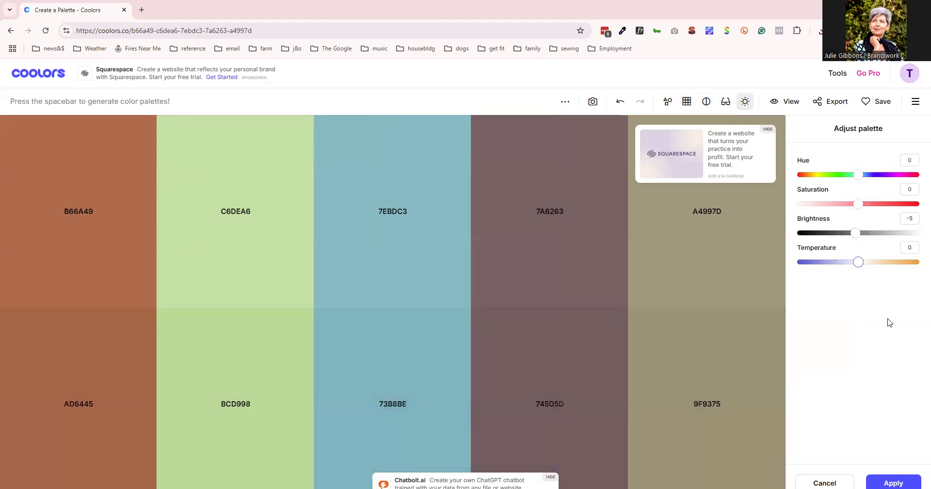